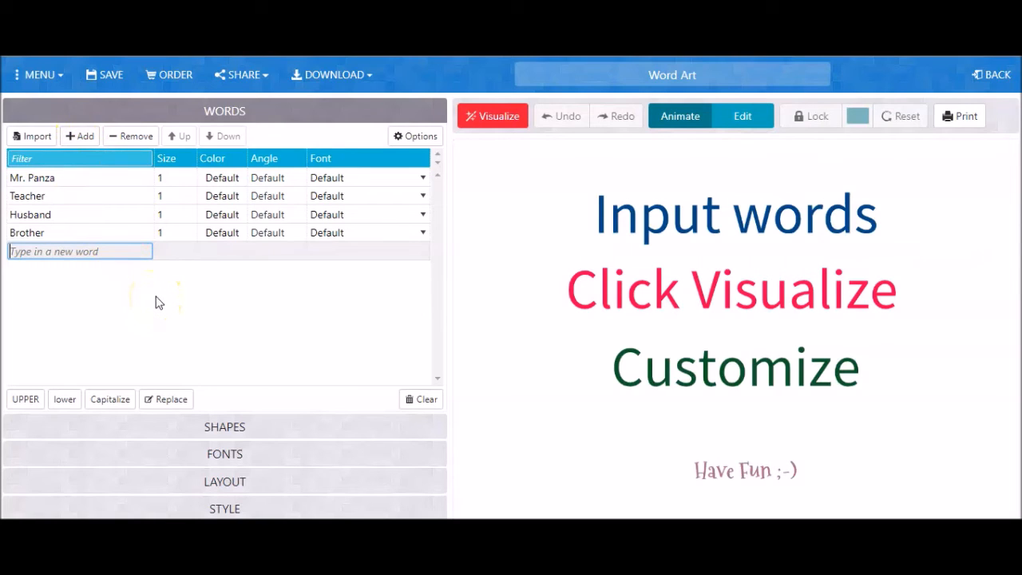
Add the words "son" and "Father" to the end of the word list
left_click(152, 291)
left_click(110, 253)
left_click(80, 136)
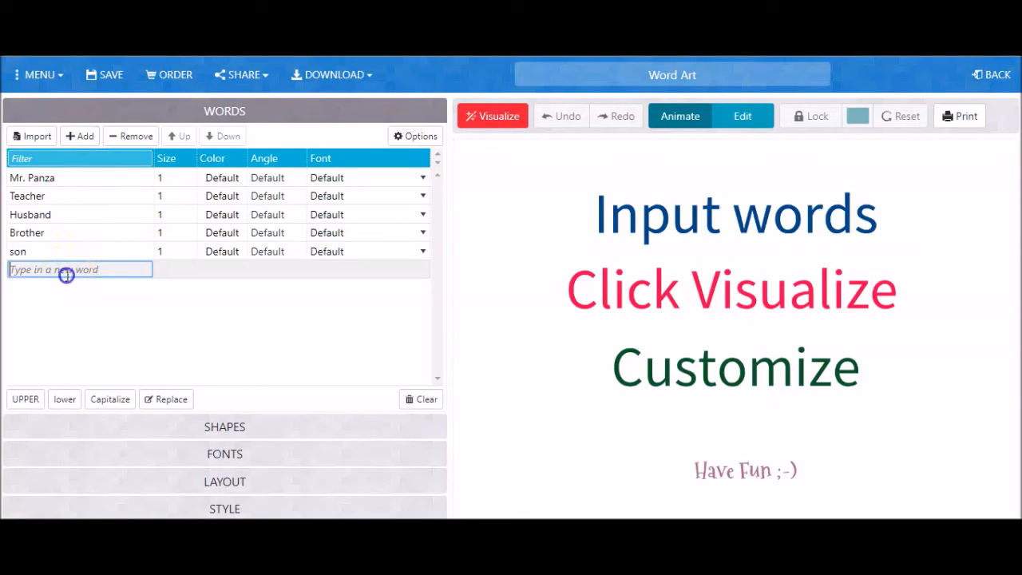
type("Fat")
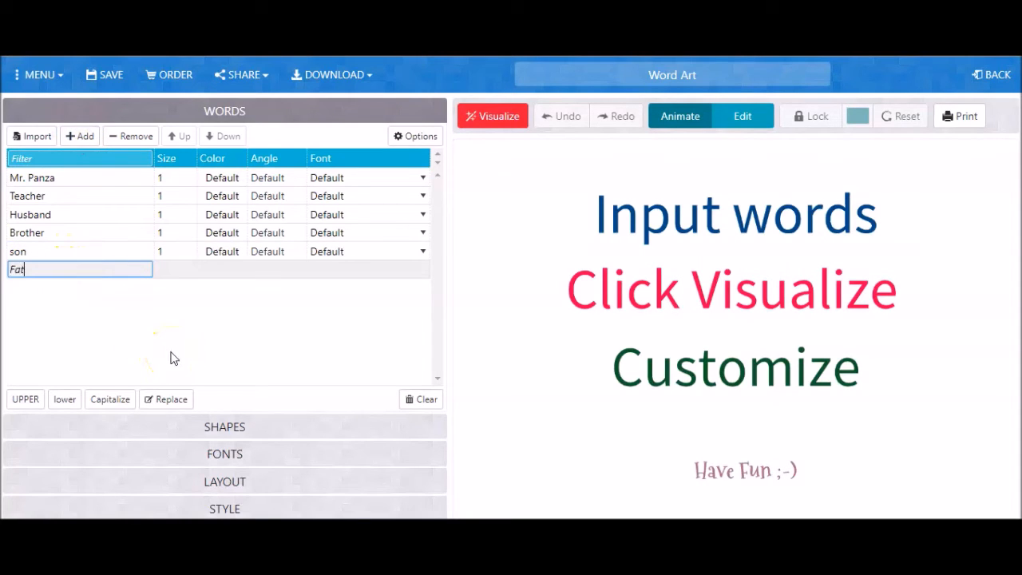
left_click(162, 332)
left_click(161, 329)
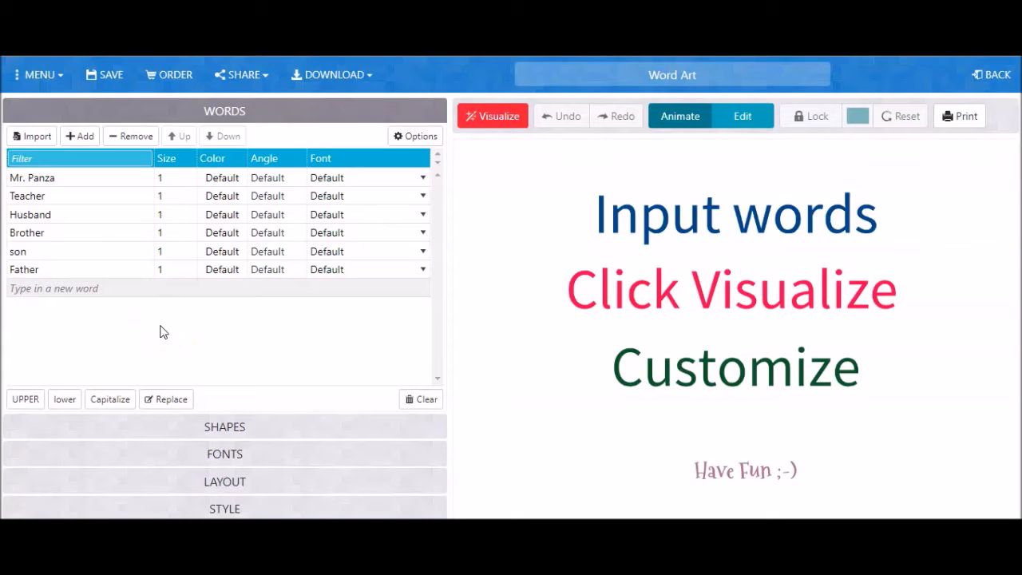
Set the first word in the list to size 10 and give it the bright blue color
left_click(61, 177)
left_click(171, 178)
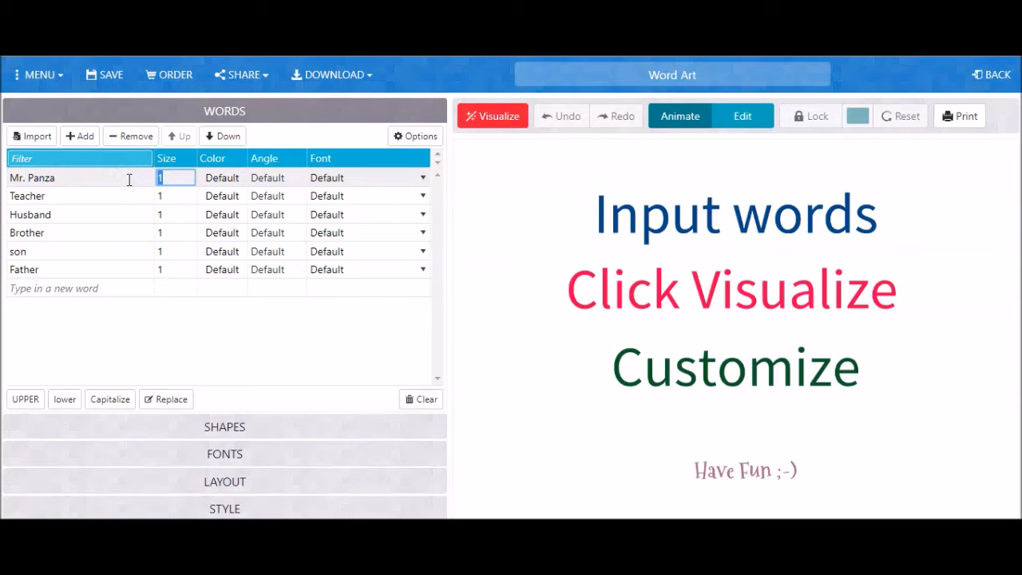
type("0")
left_click(227, 176)
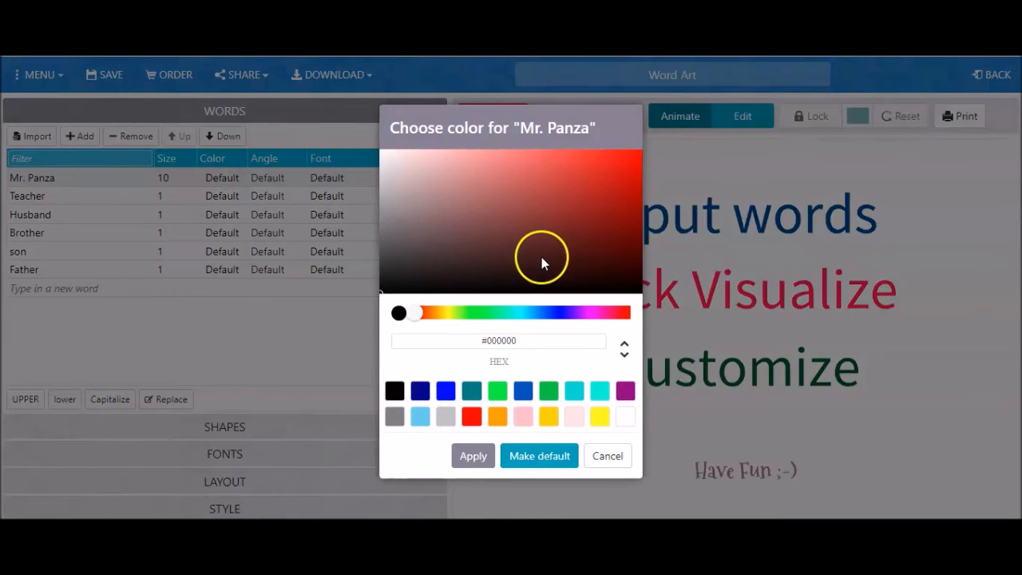
left_click(445, 390)
left_click(474, 457)
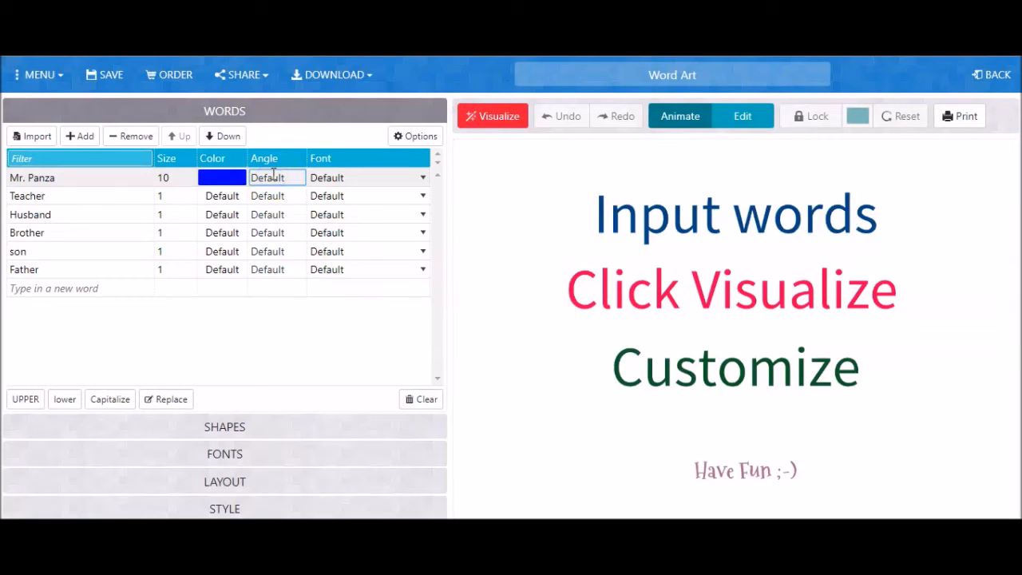
Set the first word's font to Lobster Regular and visualize the word cloud
left_click(343, 179)
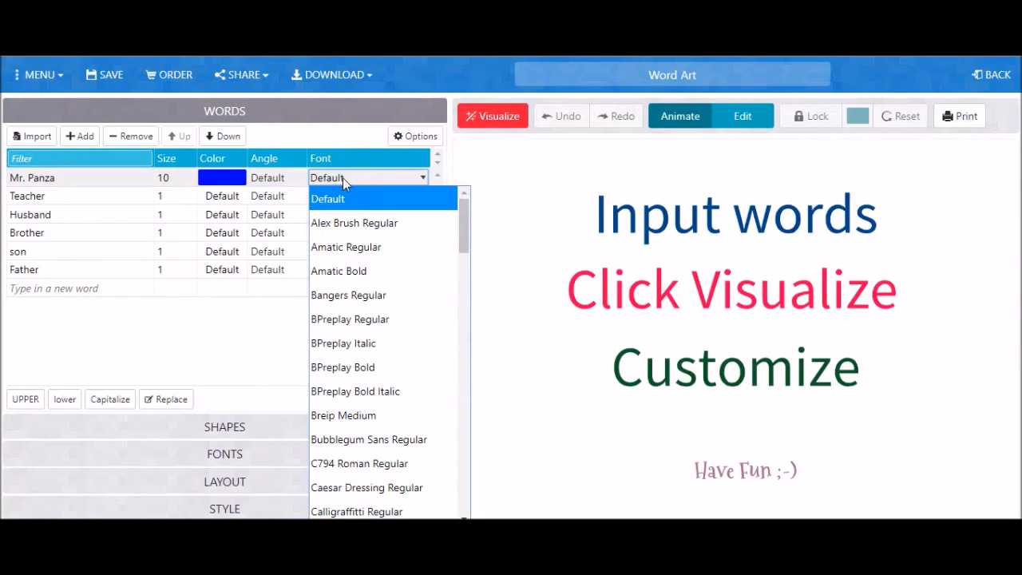
left_click_drag(465, 241, 462, 365)
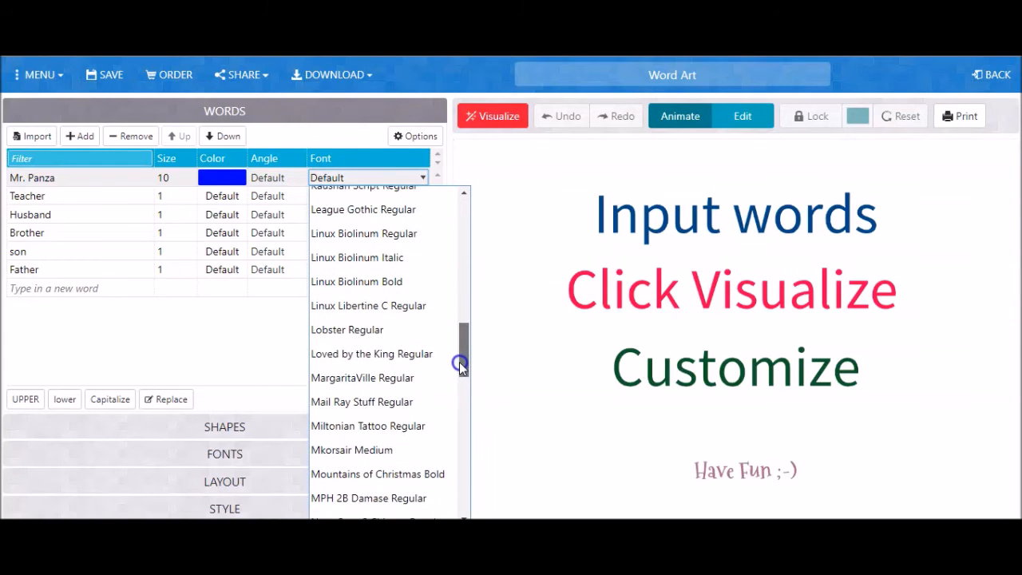
left_click(401, 342)
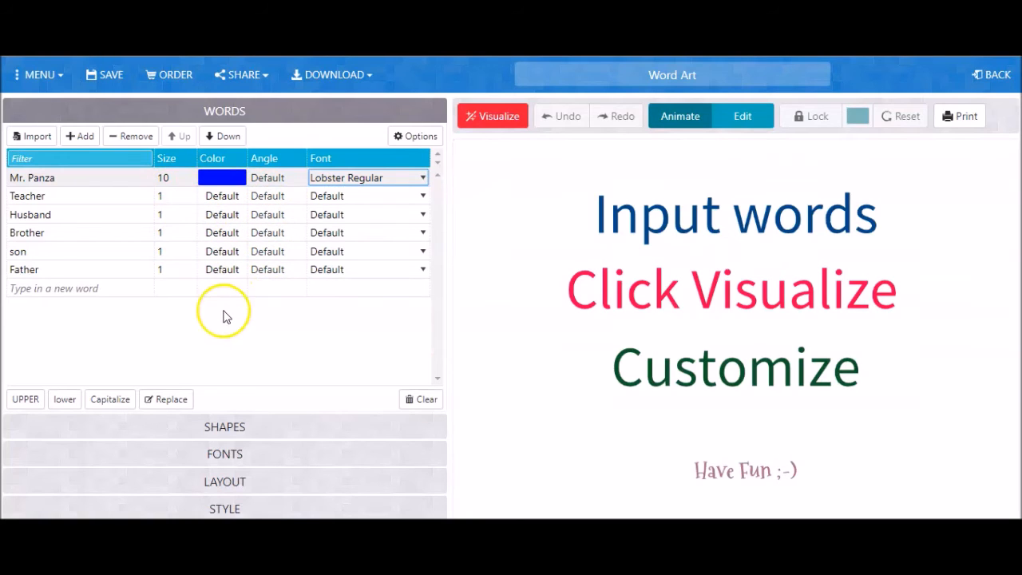
left_click(229, 345)
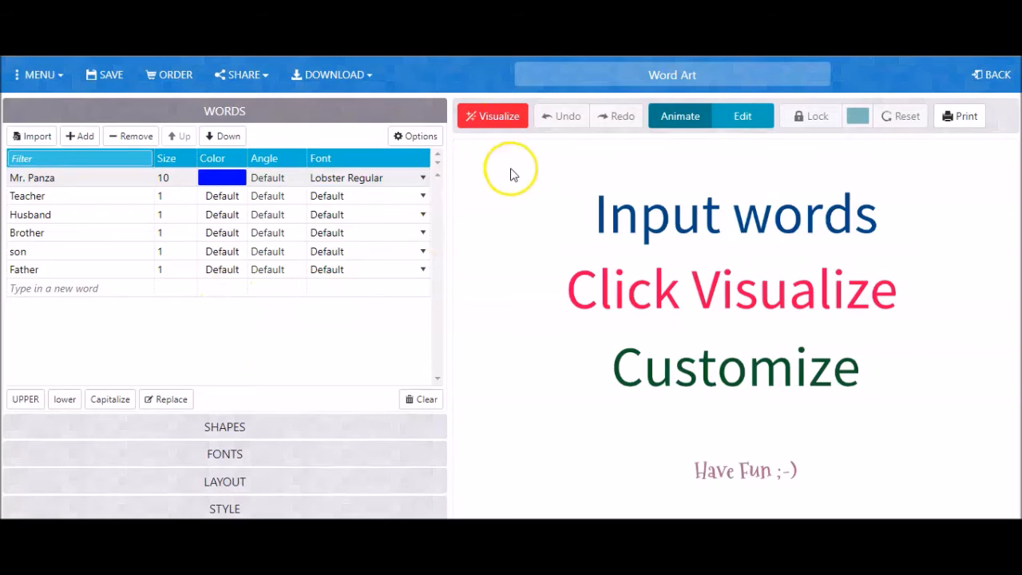
left_click(483, 118)
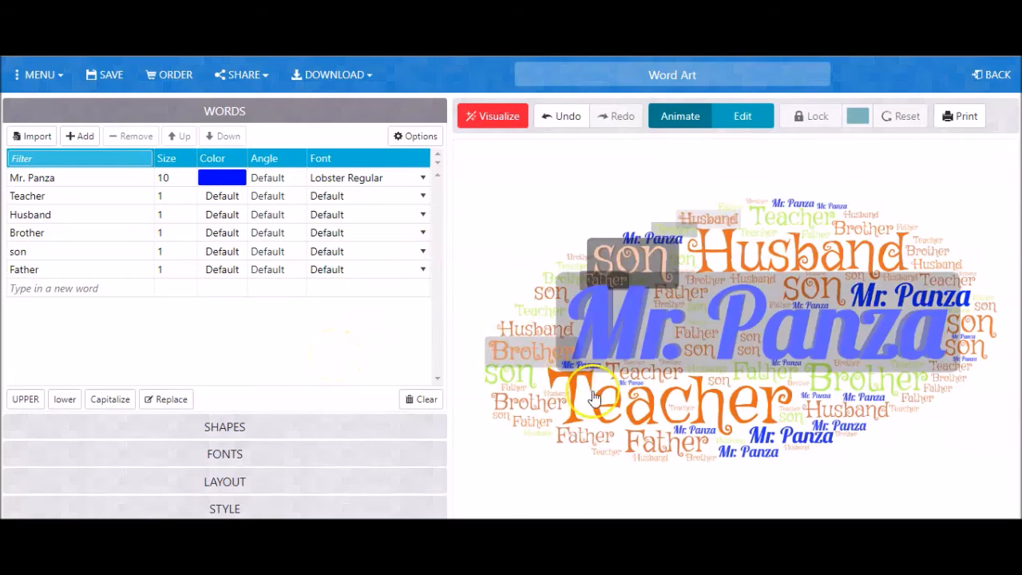
Choose the light blue square face with the open mouth as the shape and visualize the word art again
left_click(217, 425)
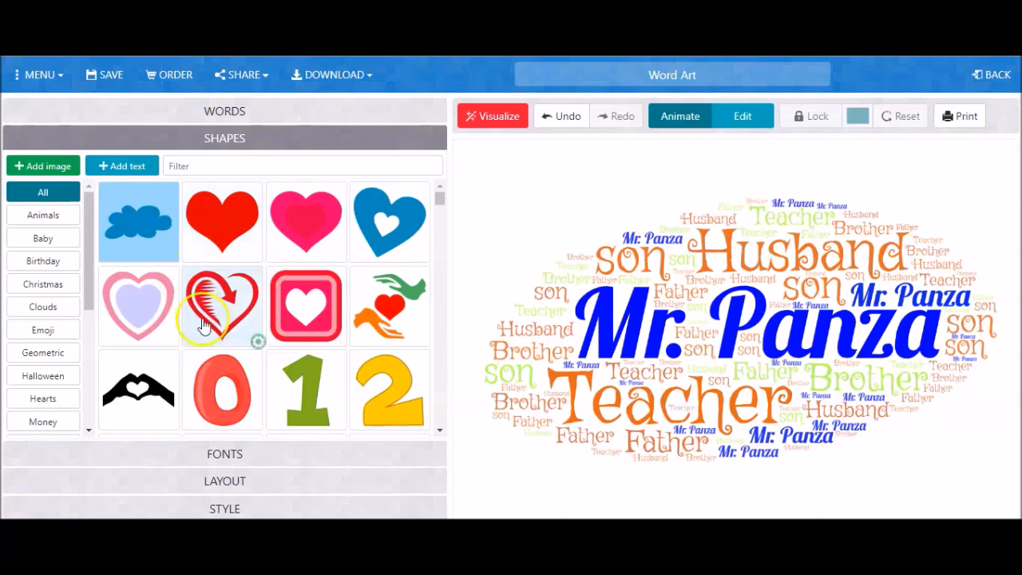
left_click_drag(440, 196, 436, 284)
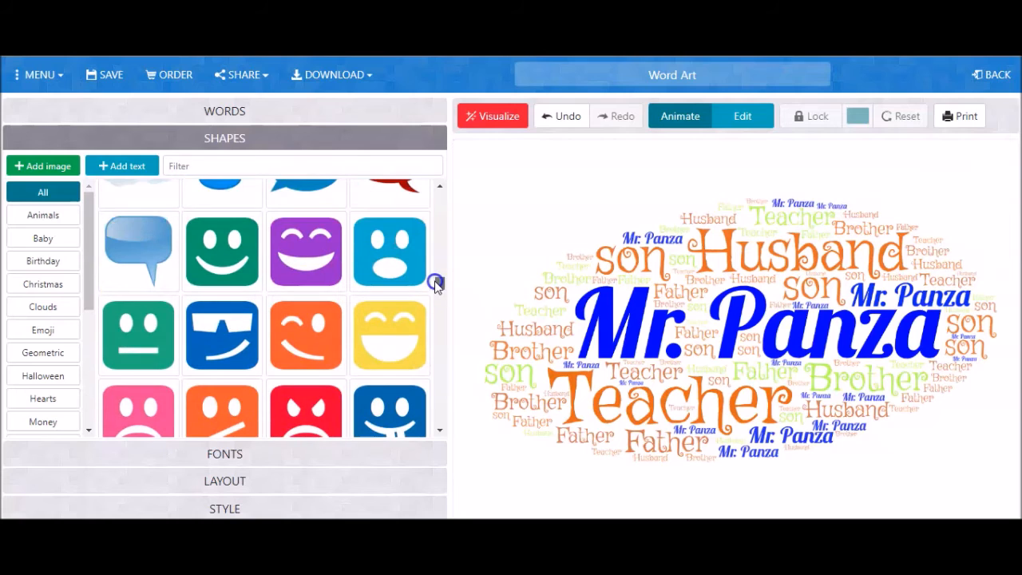
left_click(387, 256)
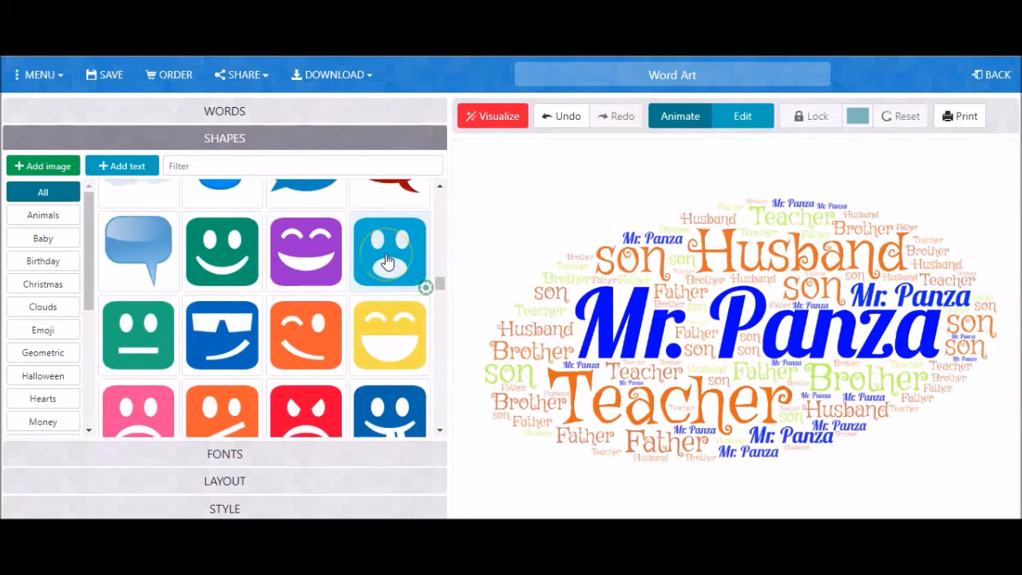
left_click(535, 239)
left_click(496, 150)
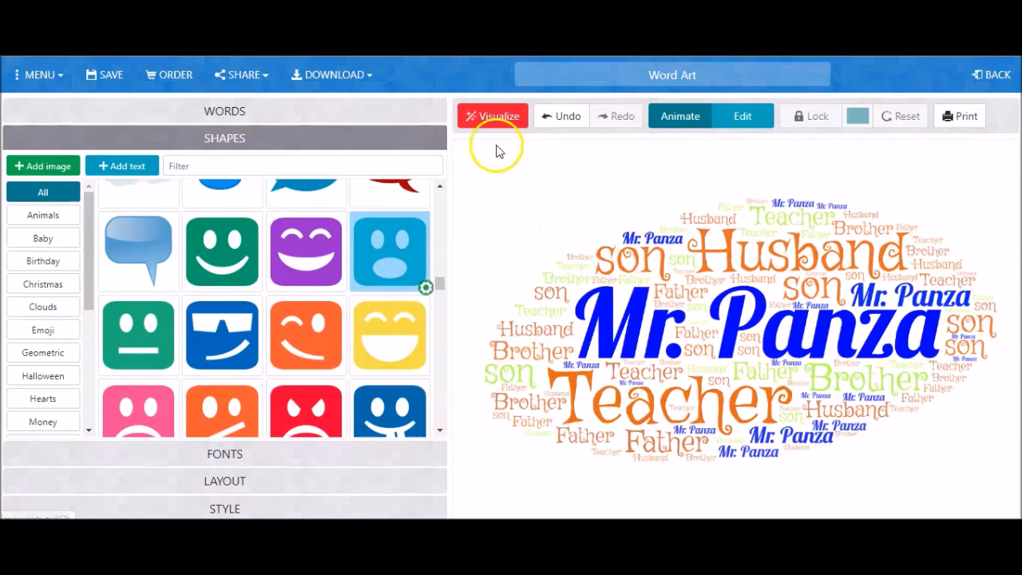
left_click(494, 122)
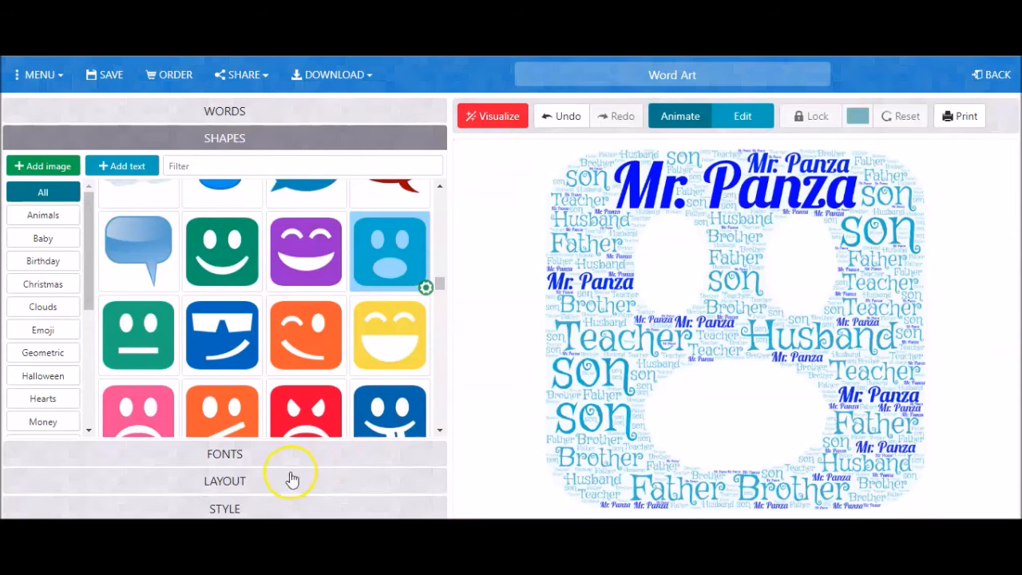
Choose Kaushan Script as the general font of the word art
left_click(266, 461)
scroll(263, 456, "down", 6)
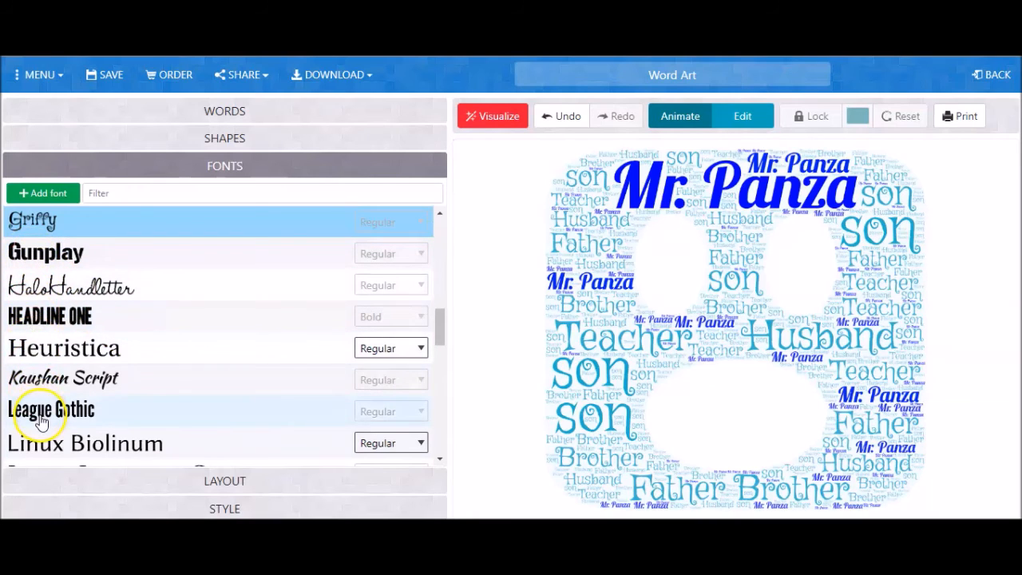
left_click(77, 380)
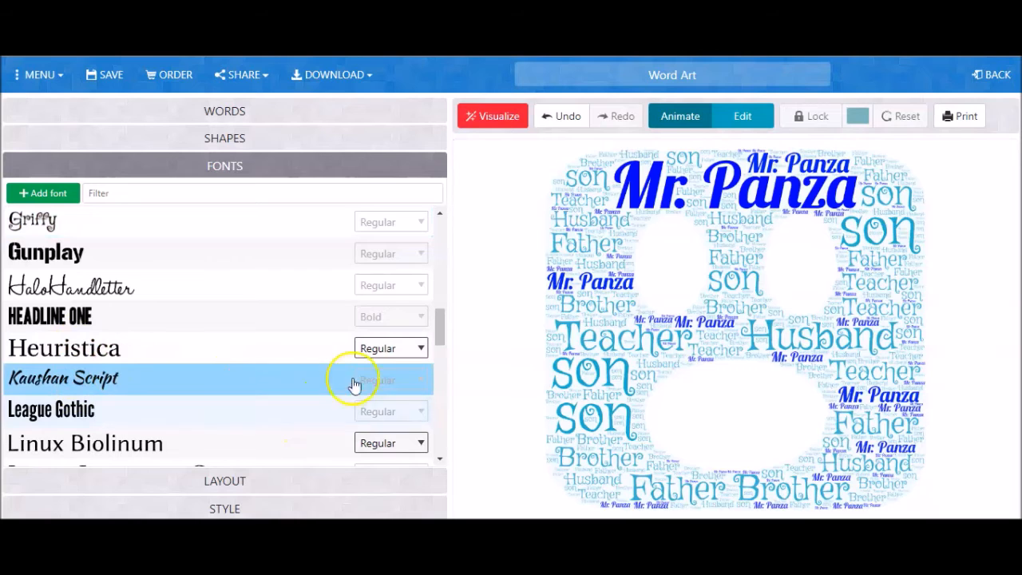
Apply the Random layout, check the style settings and visualize the word art again
left_click(207, 480)
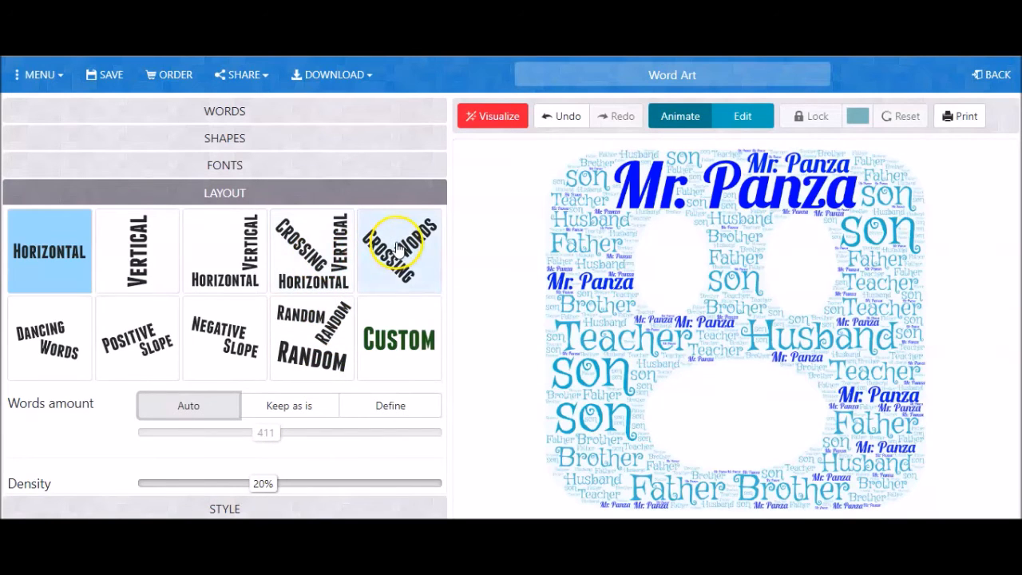
left_click(313, 350)
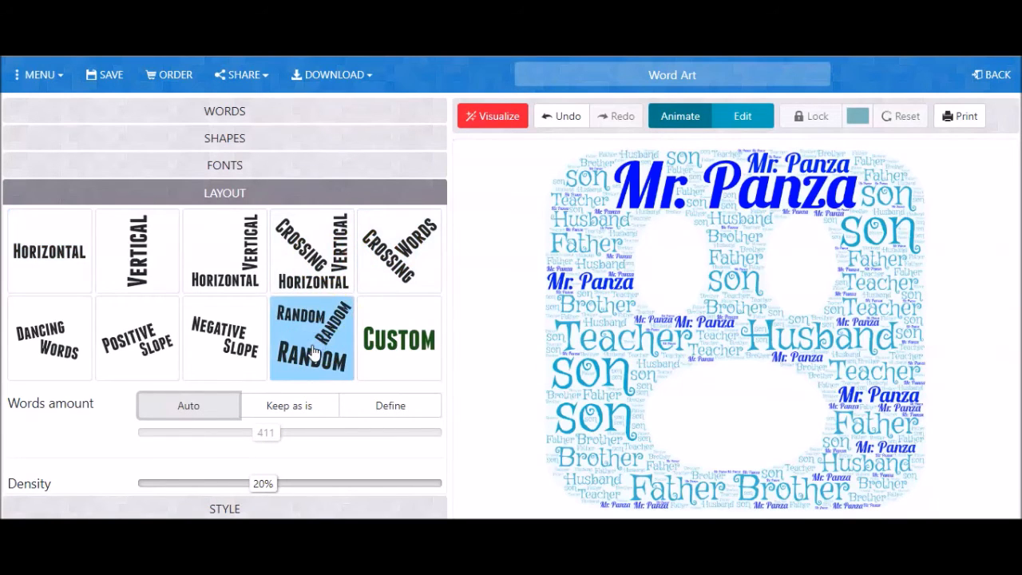
left_click(264, 509)
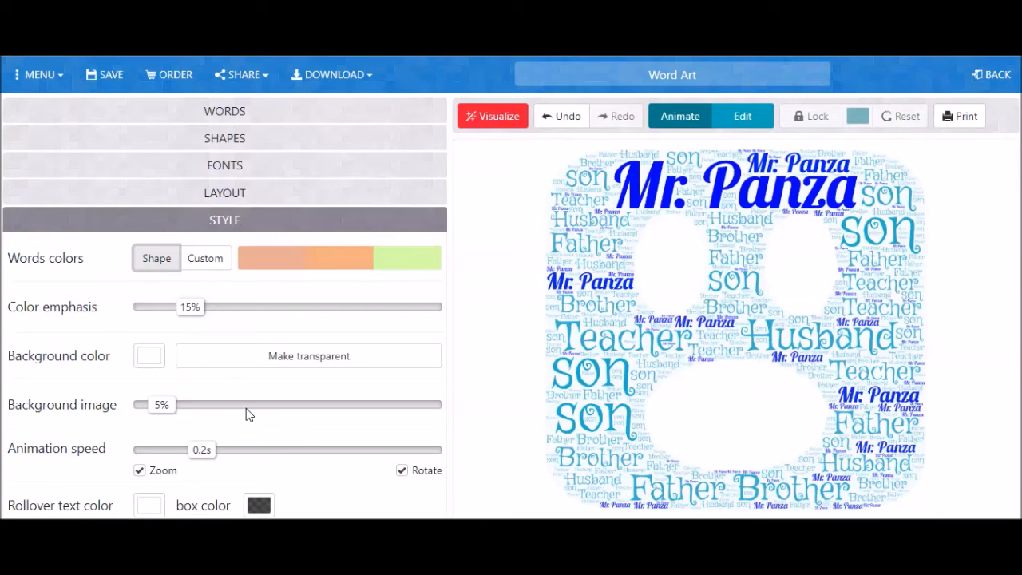
left_click(494, 118)
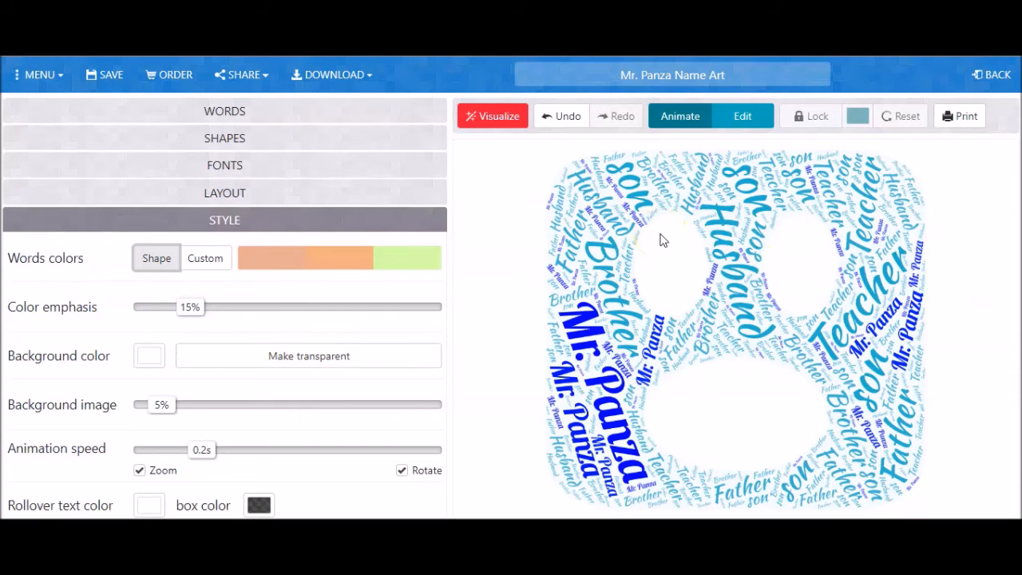
Go to the class page, follow Friday's 4th grade Word Art link and reopen the saved name art for editing
left_click(61, 68)
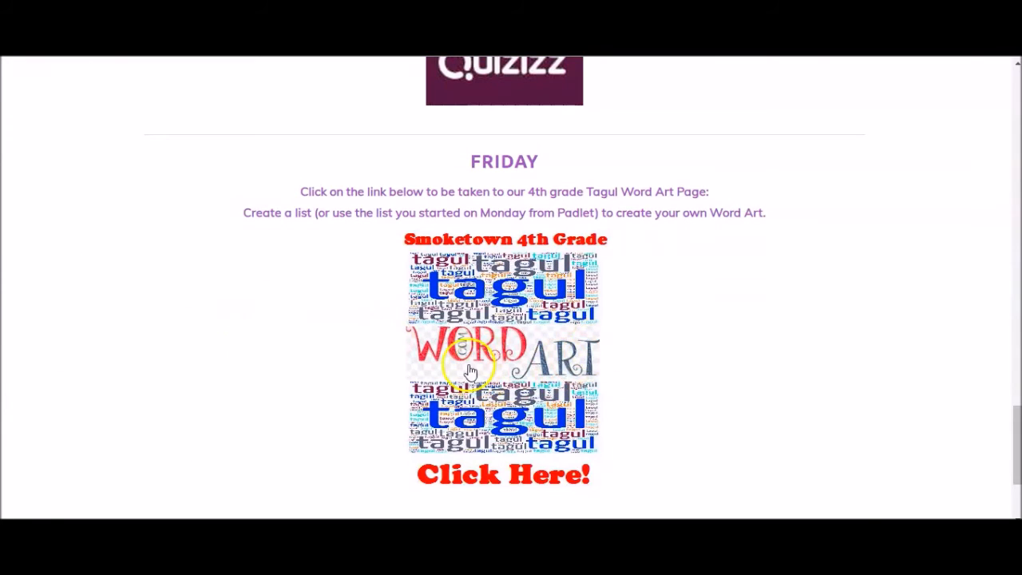
left_click(477, 358)
left_click(578, 344)
left_click(609, 339)
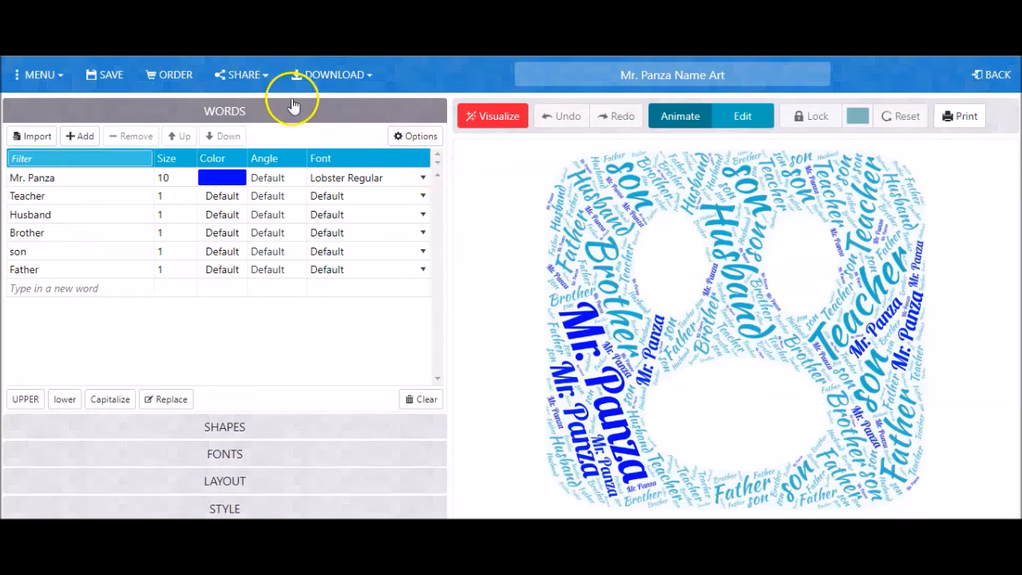
Copy the word art's share link to the clipboard and dismiss the confirmation
left_click(251, 77)
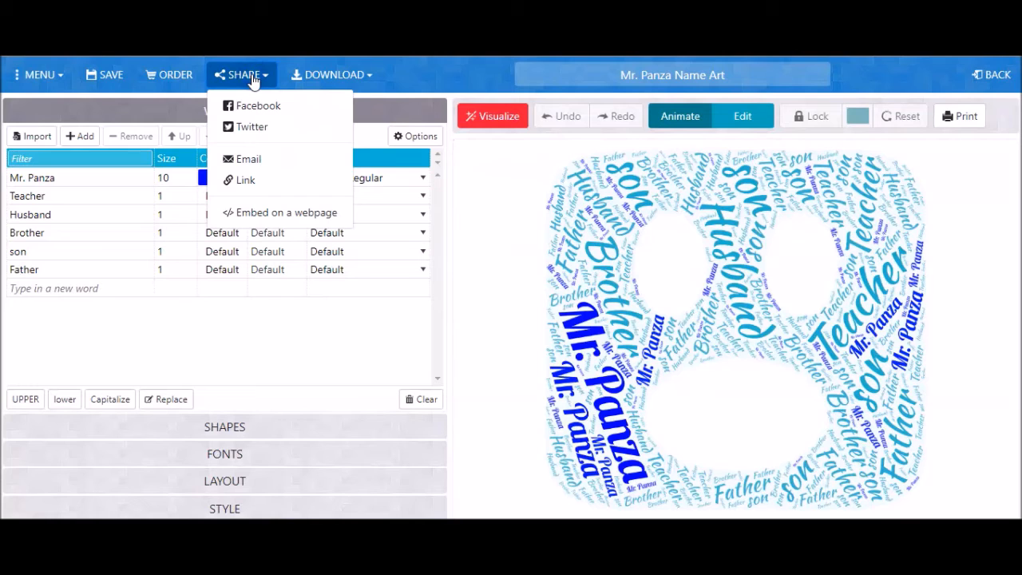
left_click(247, 182)
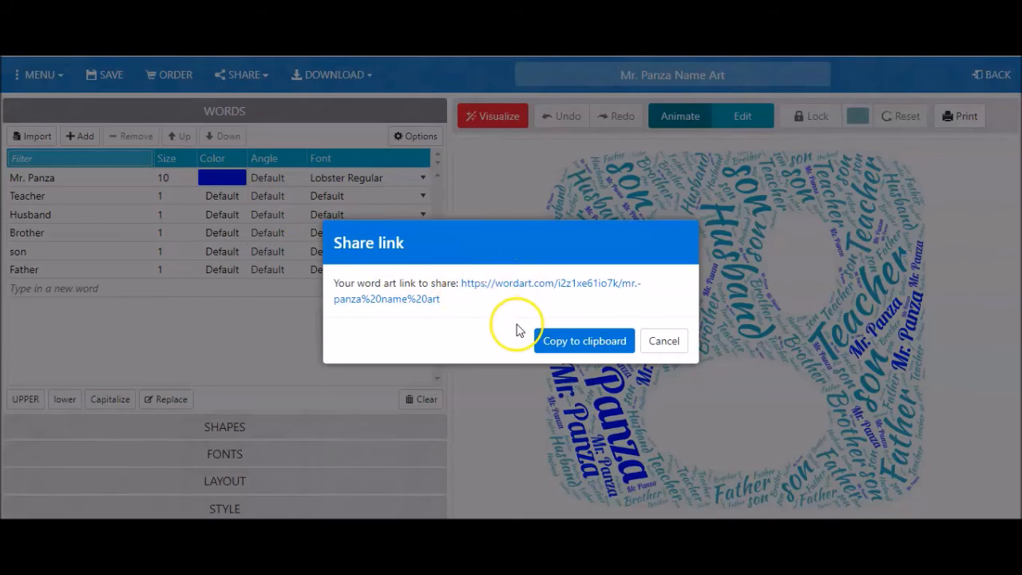
left_click(589, 345)
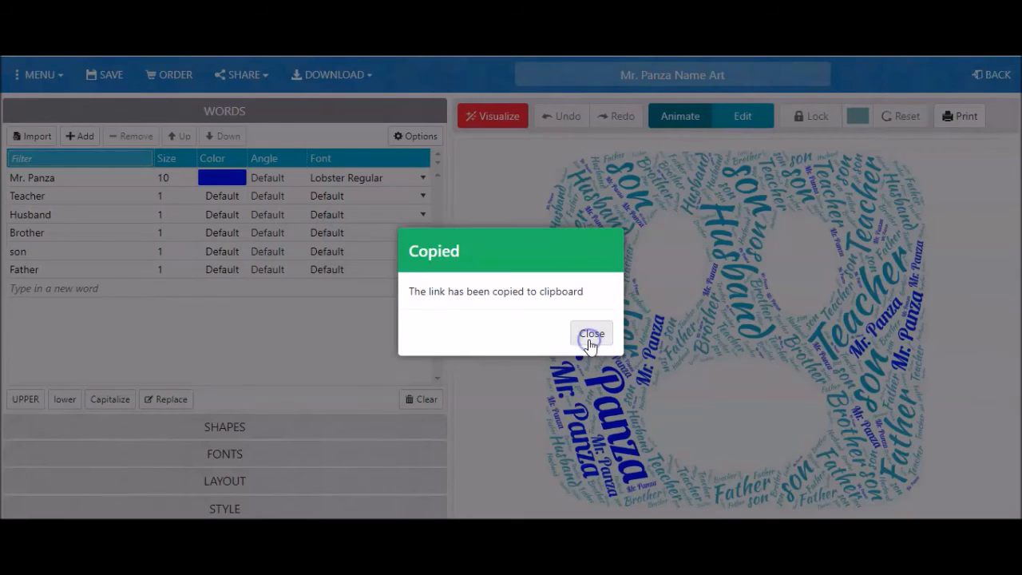
left_click(591, 335)
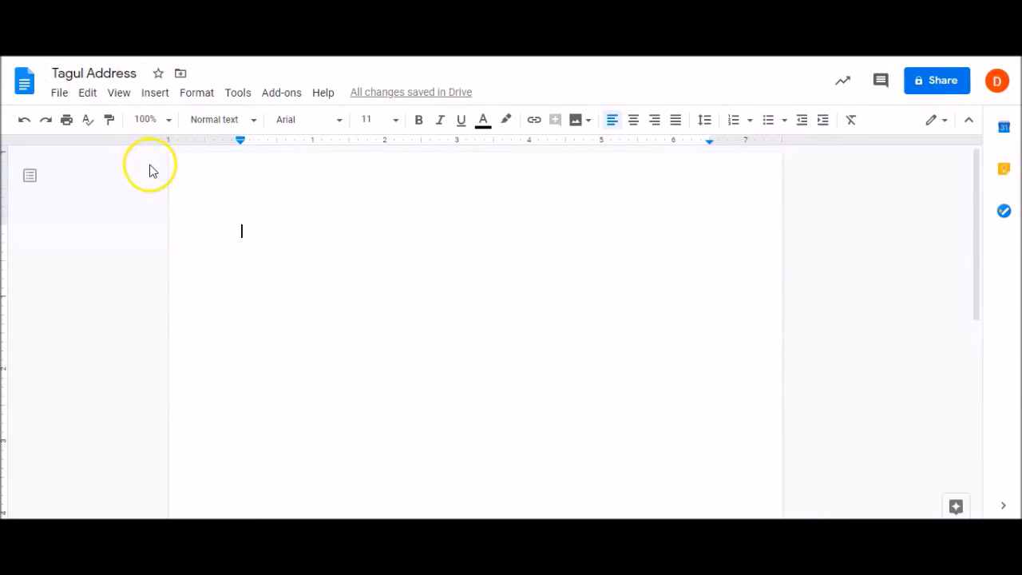
In the Google Docs document "Tagul Address", paste the copied word art link and turn it into a hyperlink
left_click(87, 94)
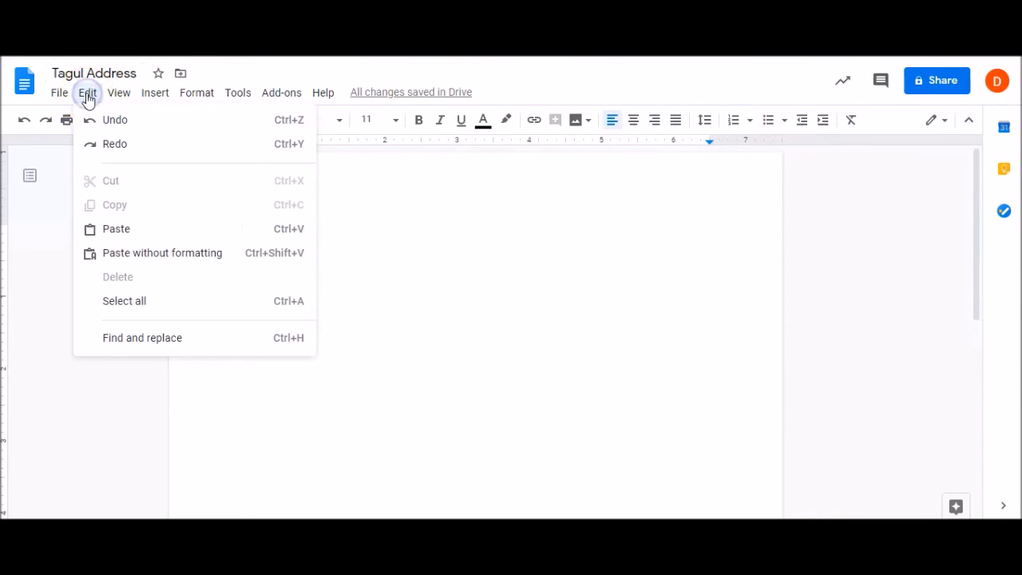
left_click(118, 230)
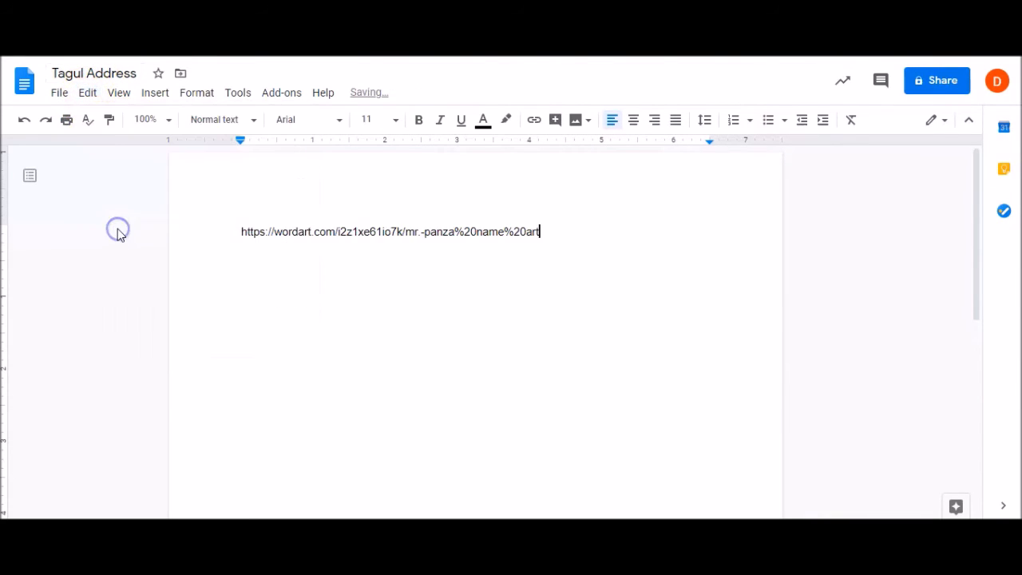
left_click(256, 232)
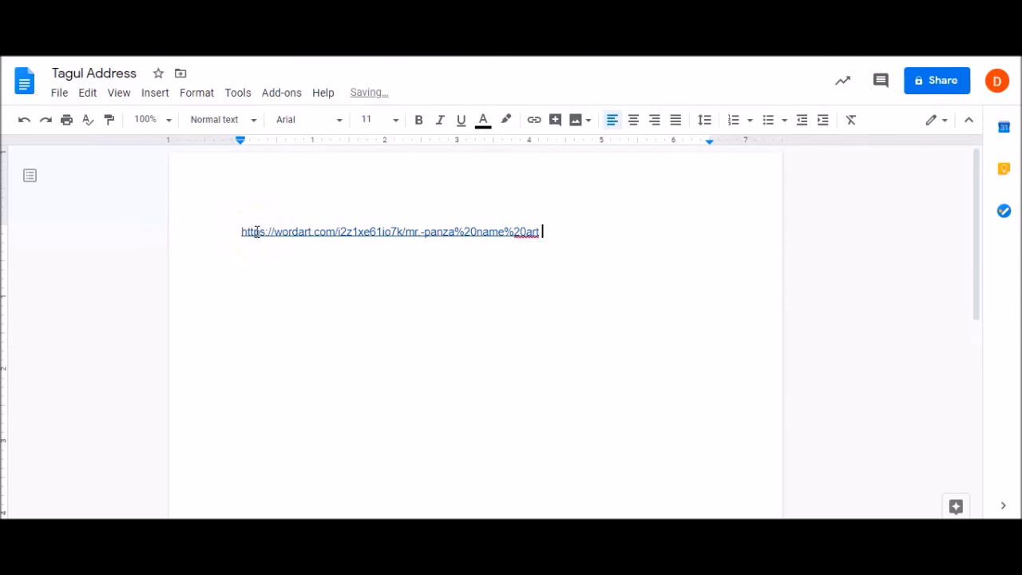
Share the document with the teacher by picking the suggested contact for "dom" and sending the invitation
left_click(936, 81)
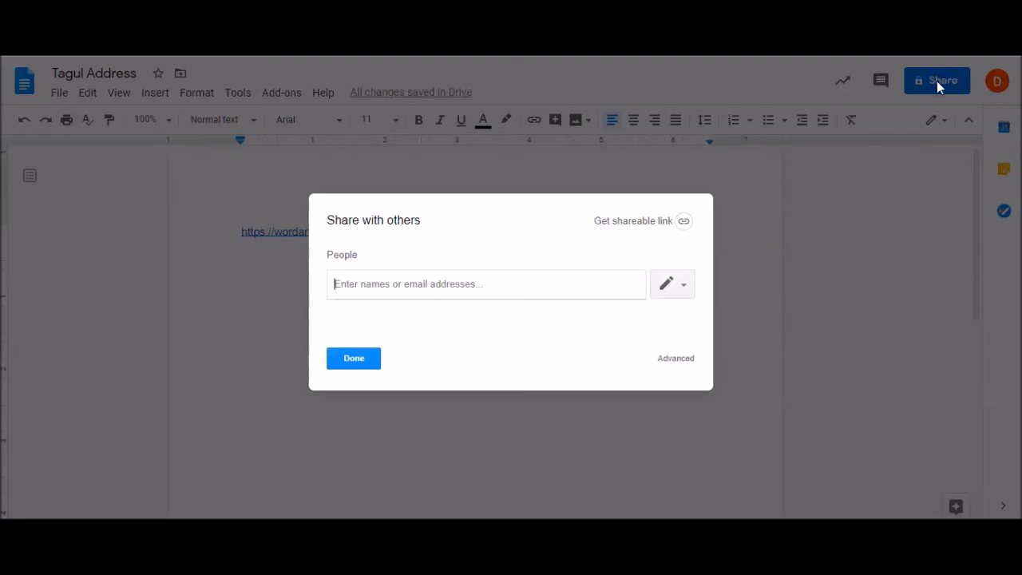
type("dom")
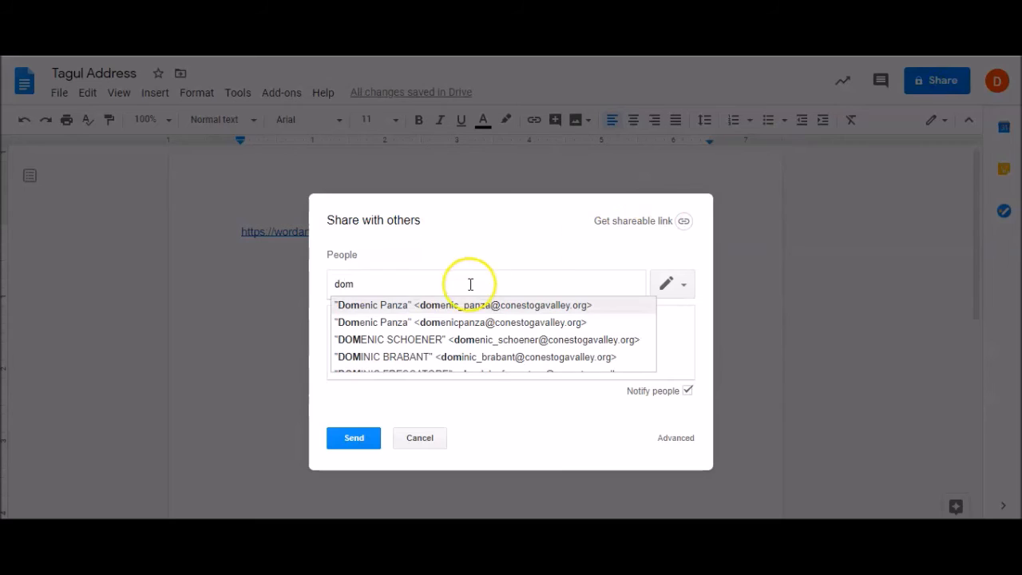
left_click(433, 306)
left_click(354, 437)
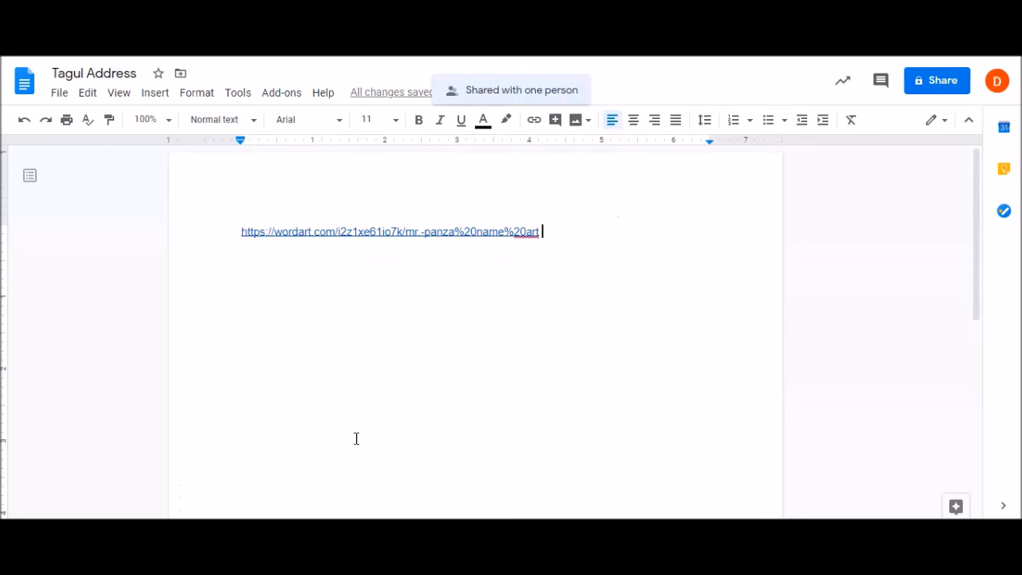
Follow the pasted word art link to view the published art page, and return to the word art editor
left_click(401, 231)
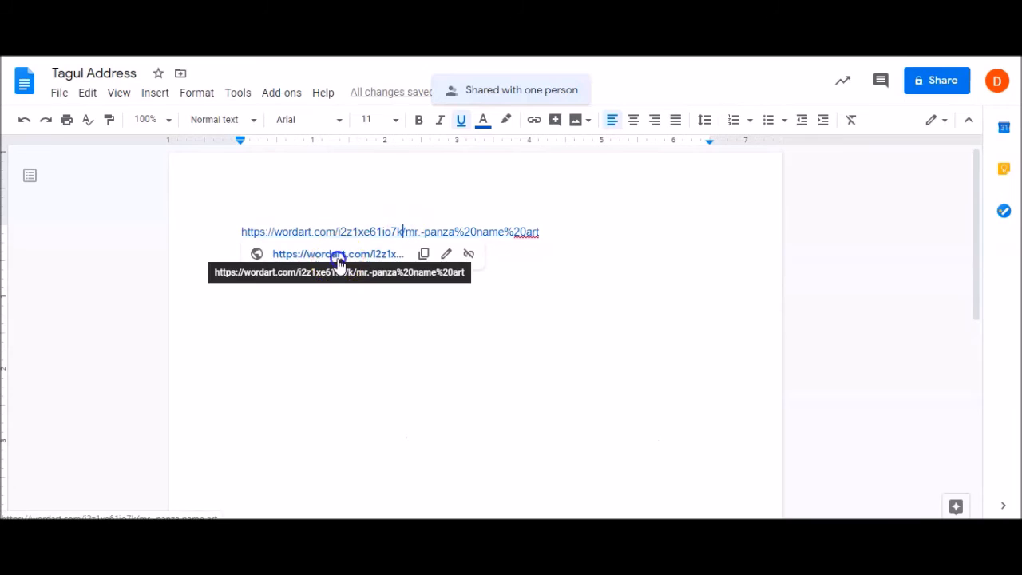
left_click(337, 255)
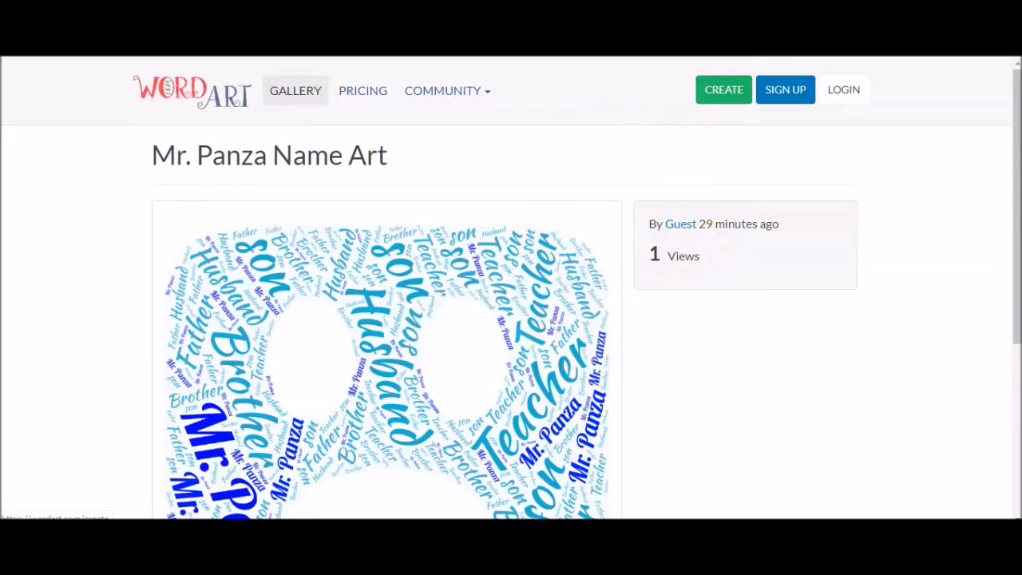
key("ctrl+Tab")
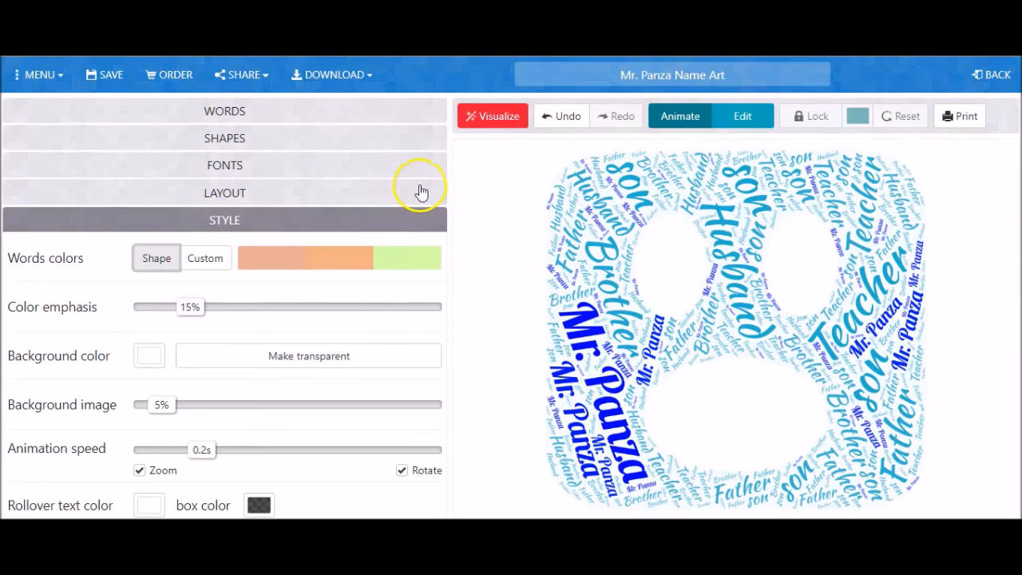
Download the name word art as a Standard JPEG
left_click(370, 79)
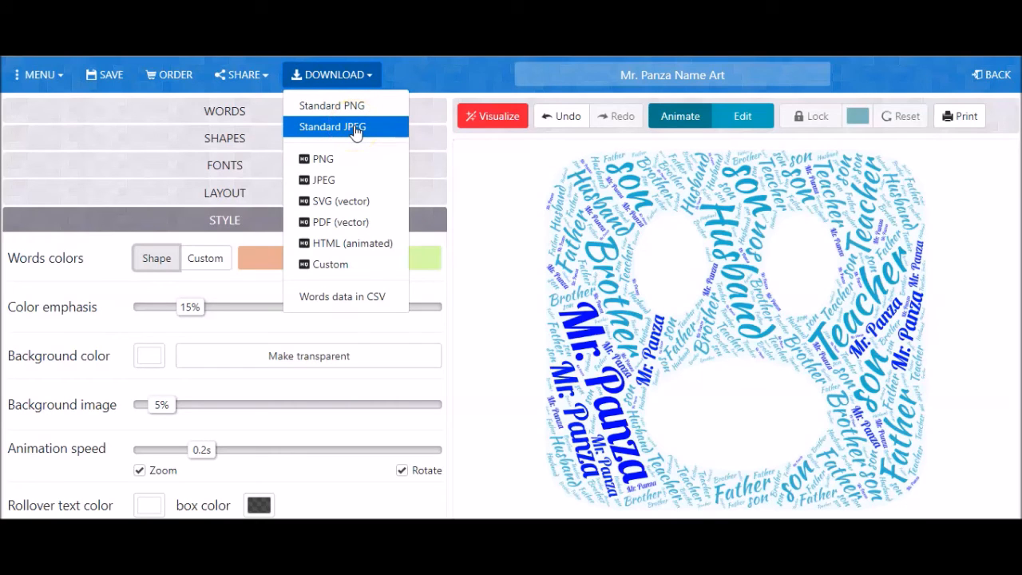
left_click(365, 112)
left_click(365, 130)
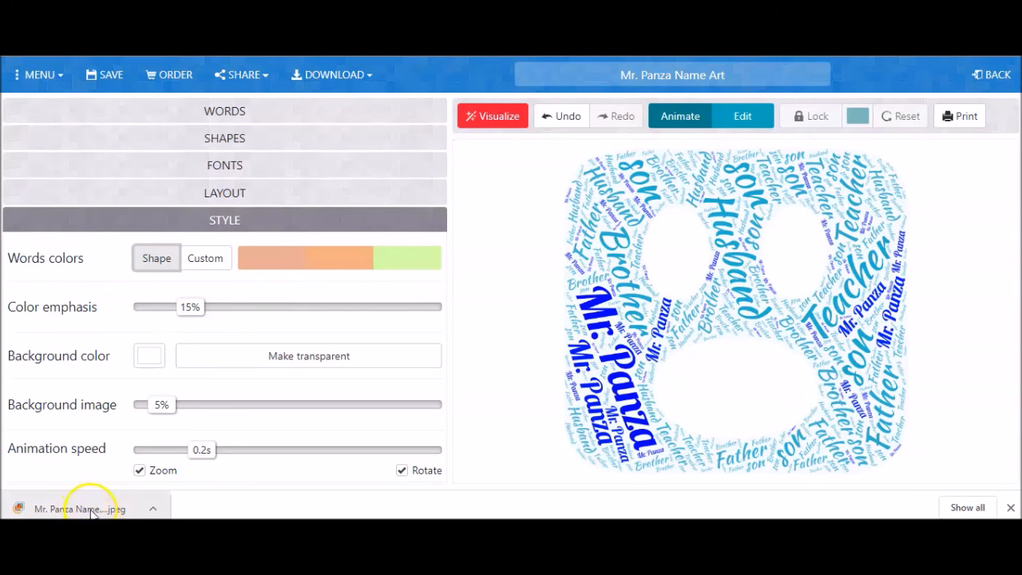
View the downloaded JPEG in Photo Gallery, look over its file commands and minimize the viewer to return to the editor
left_click(82, 509)
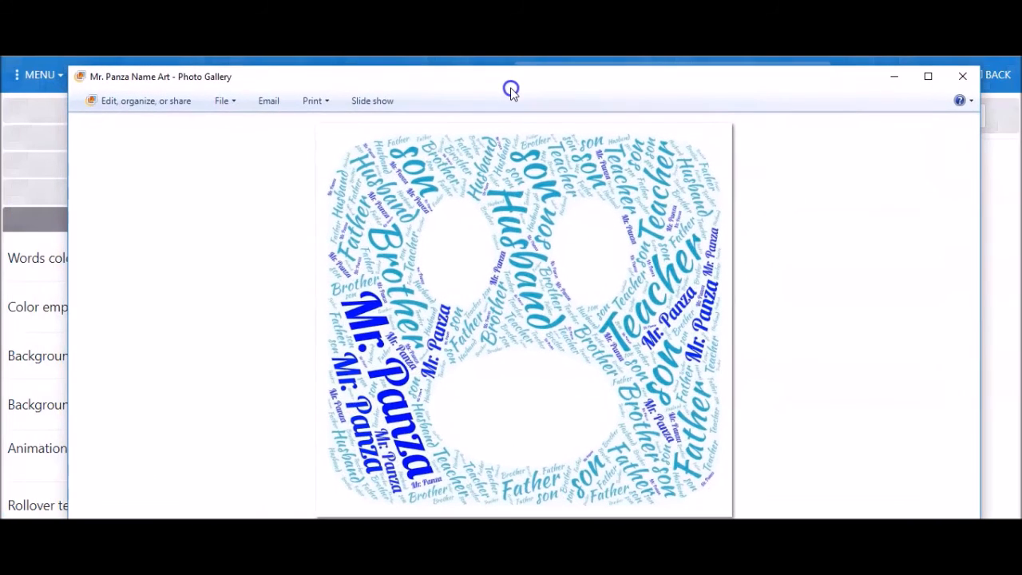
left_click(236, 106)
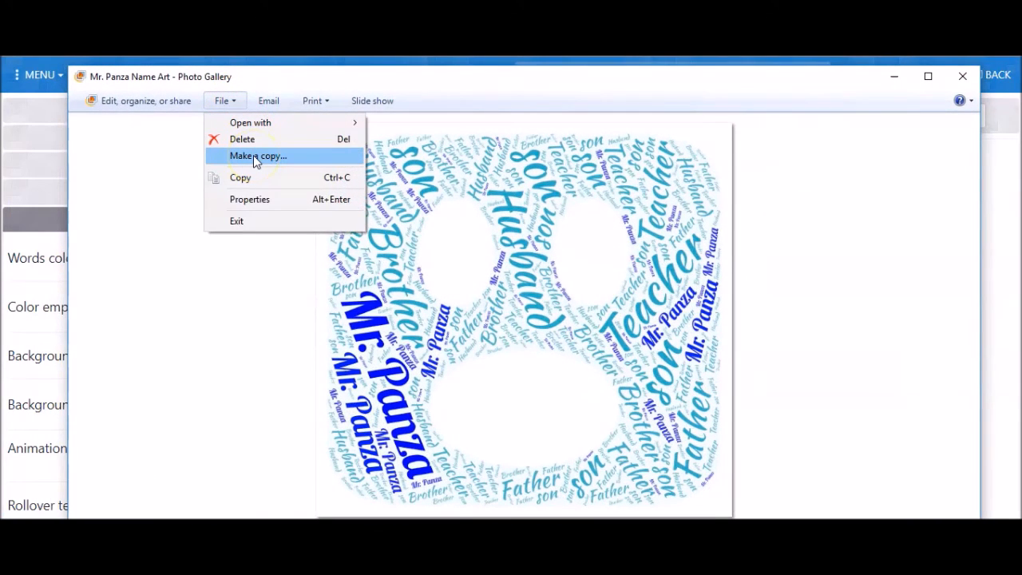
left_click(840, 78)
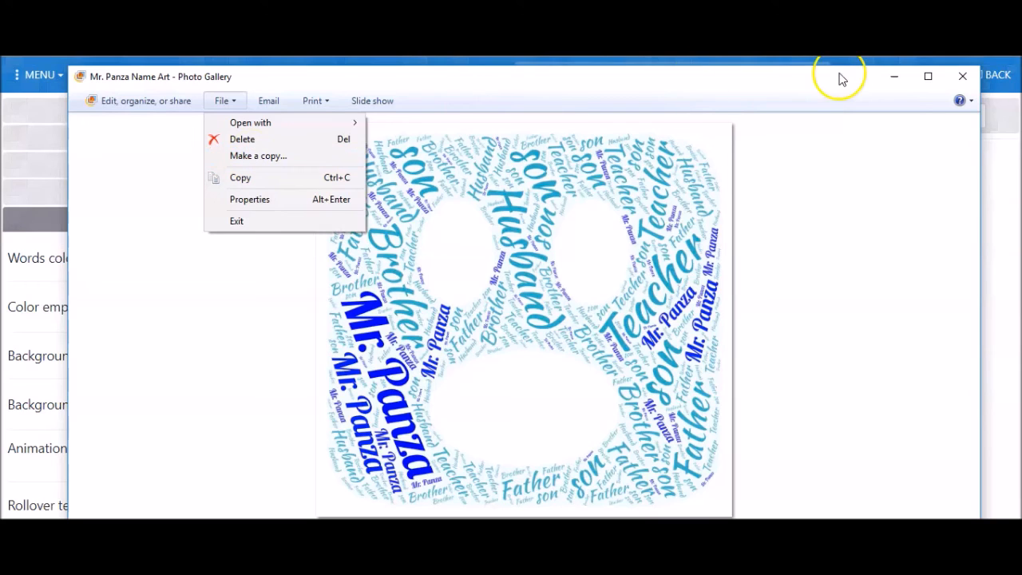
left_click(890, 76)
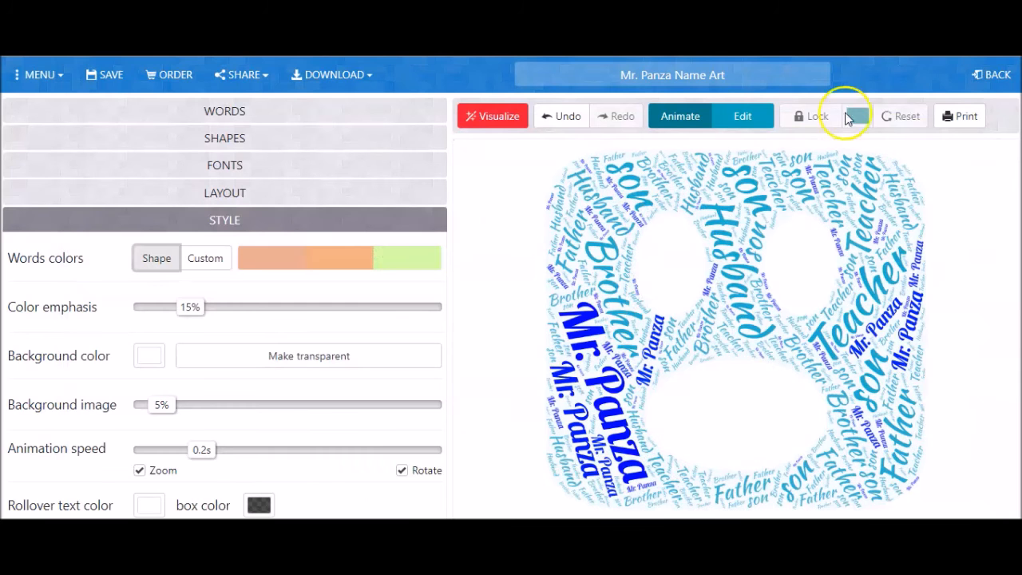
left_click(510, 214)
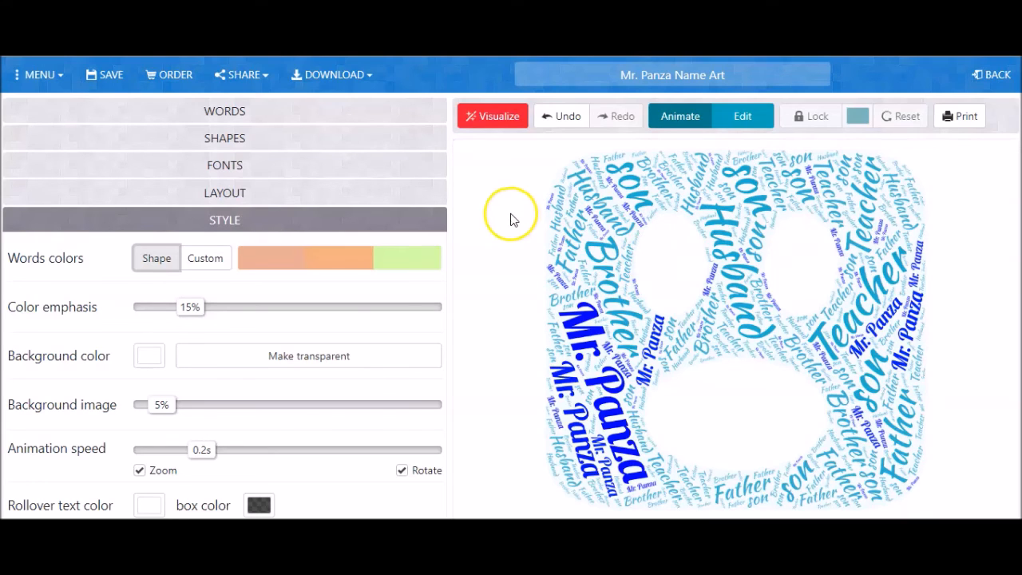
Try to save the word art as a guest and cancel the sign-up request
left_click(97, 80)
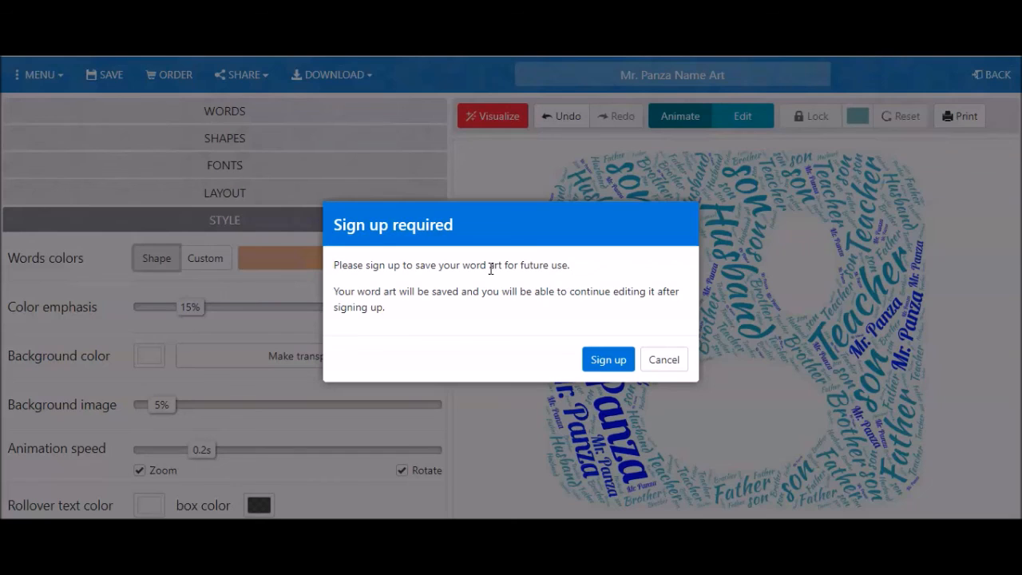
left_click(663, 359)
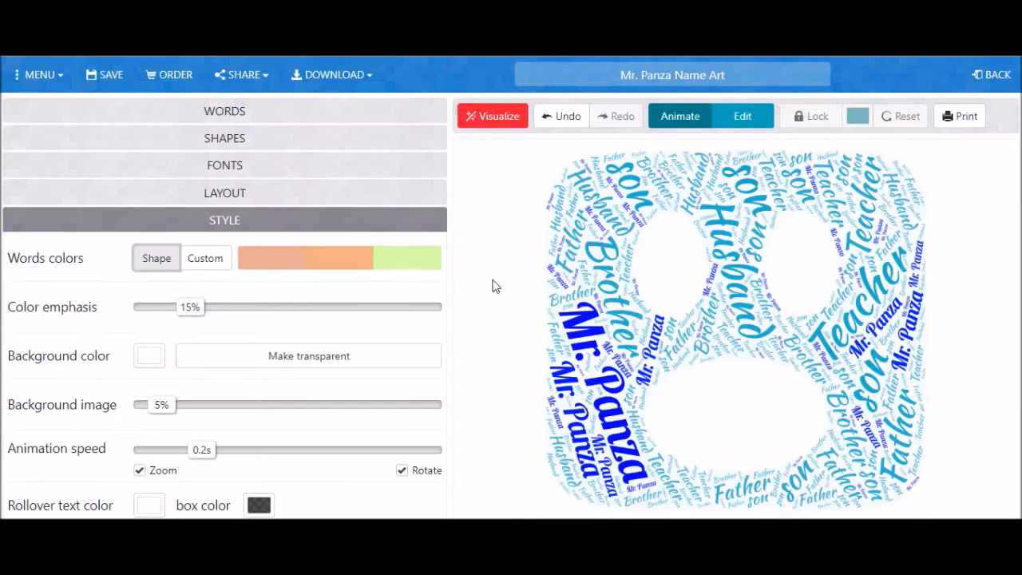
Go to the account's saved word art list and open the public name art from 2020-04-28 for editing
left_click(30, 74)
left_click(124, 287)
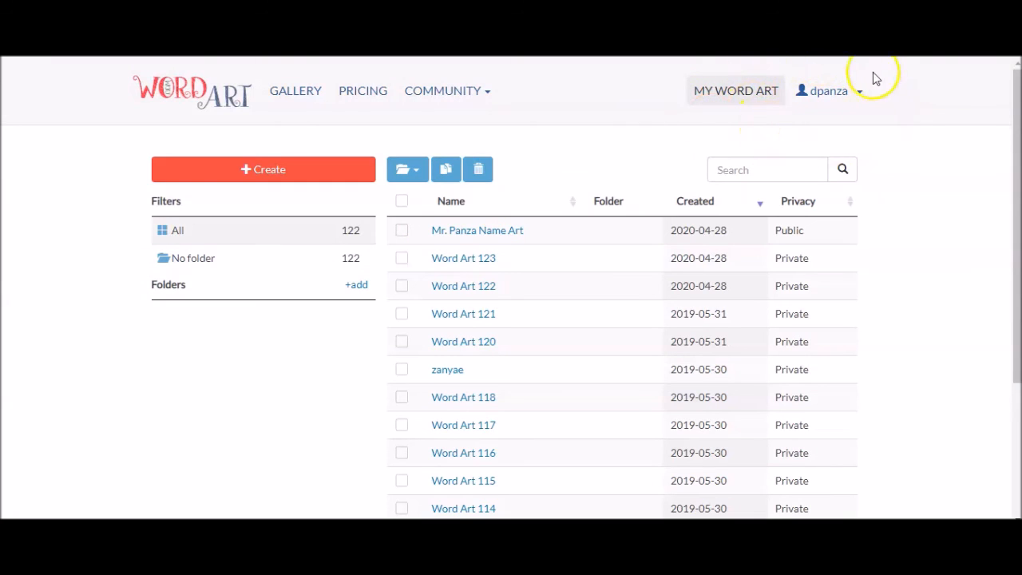
left_click(484, 231)
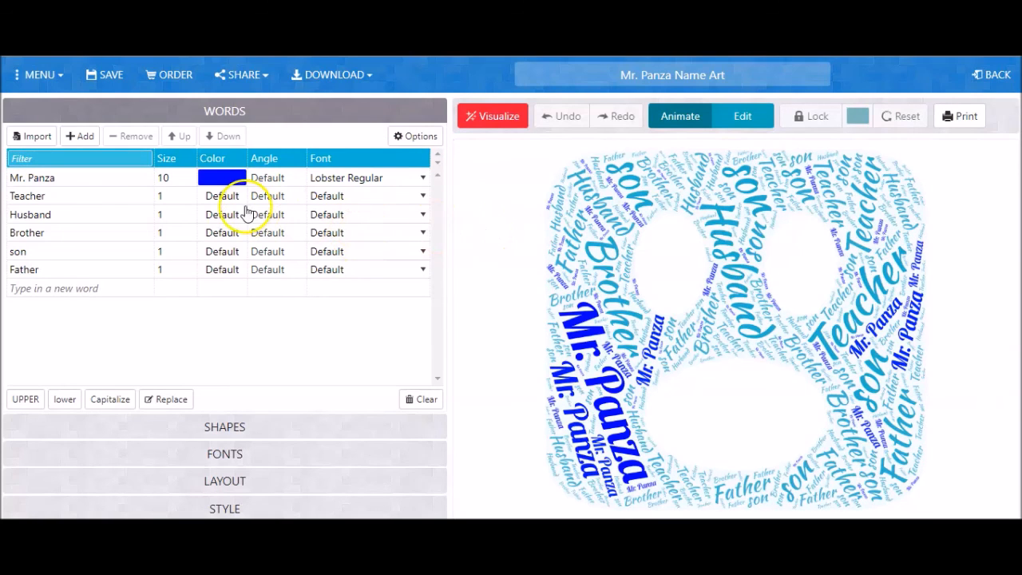
Set the color of the word "Teacher" to red (#FF0000)
left_click(46, 196)
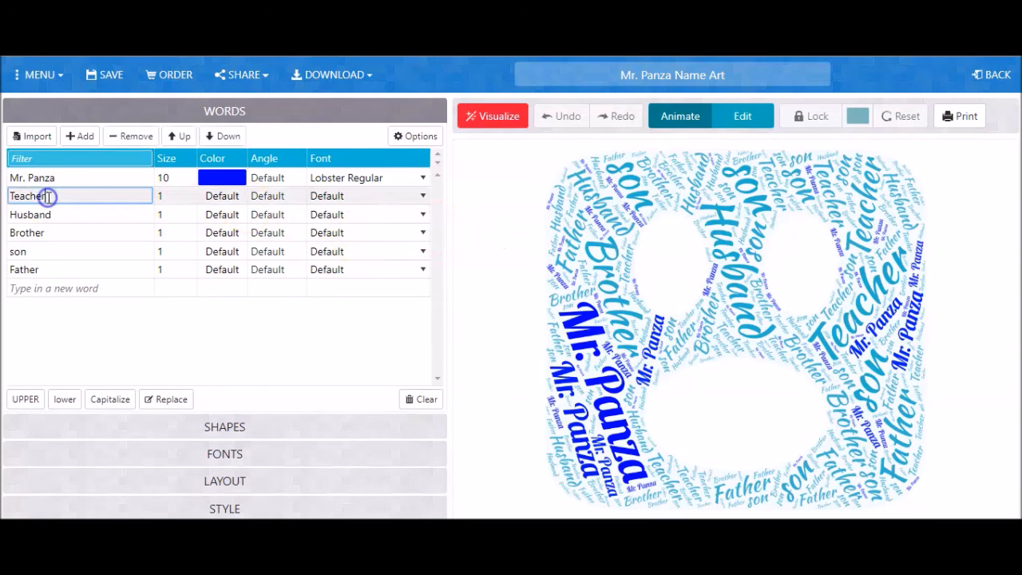
left_click(222, 196)
left_click(397, 312)
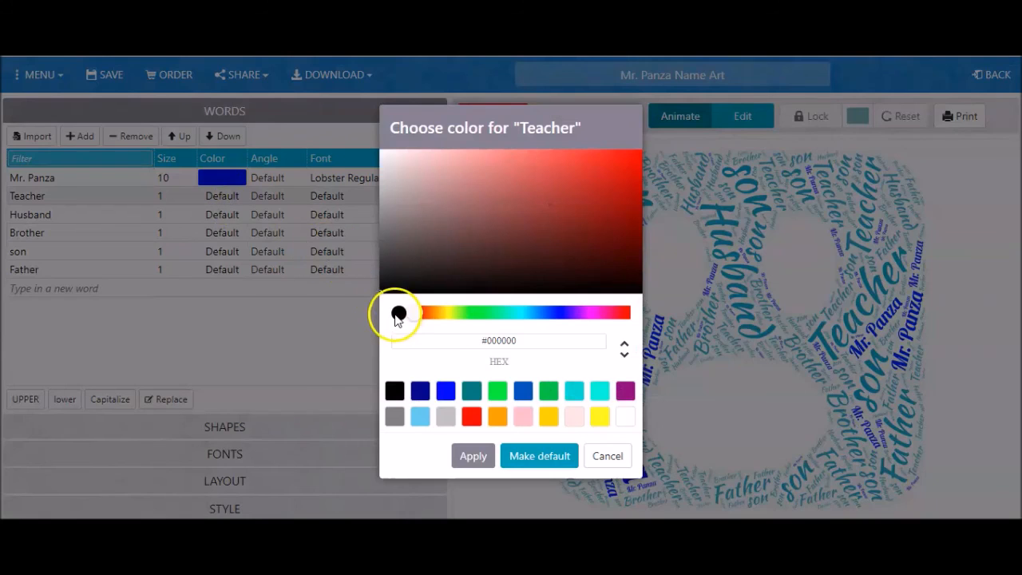
left_click(471, 415)
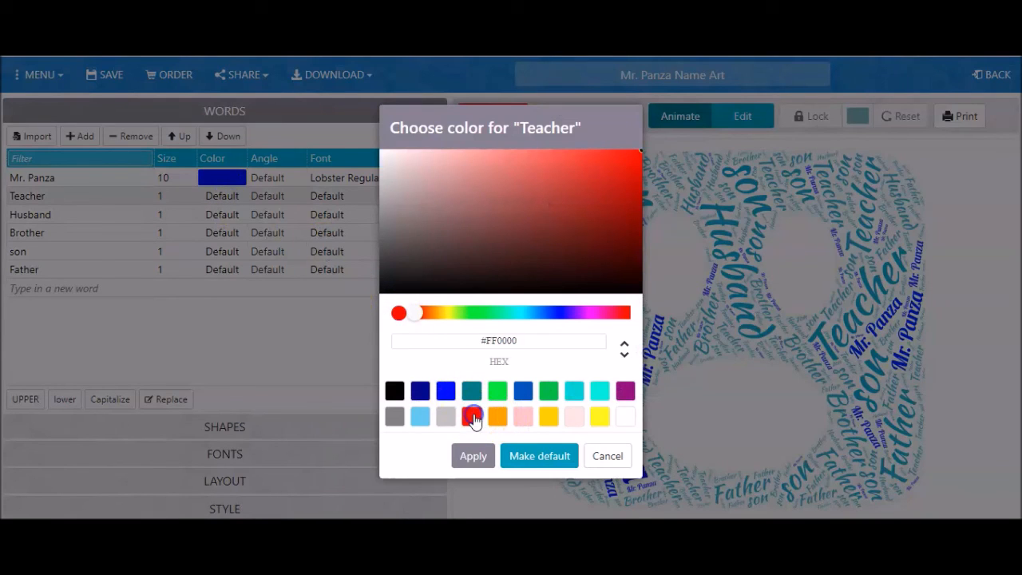
left_click(473, 457)
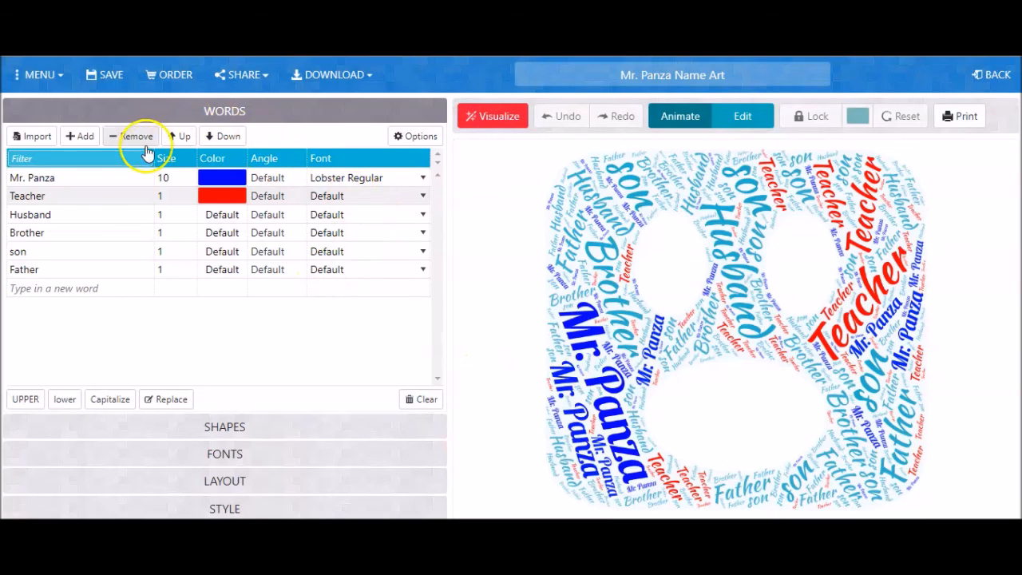
Save the name art and reopen it from the My Word Art list
left_click(103, 73)
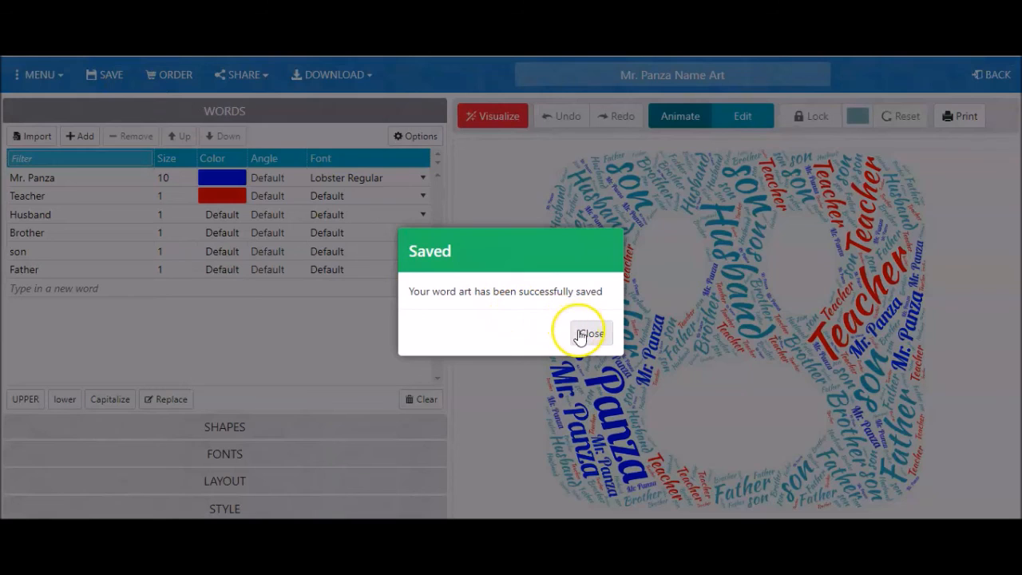
left_click(592, 333)
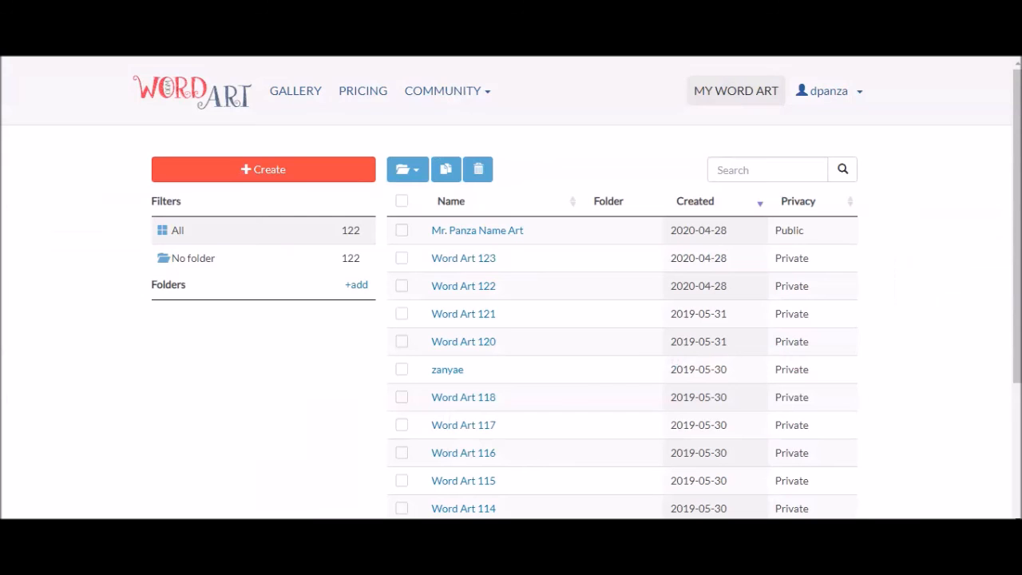
left_click(495, 233)
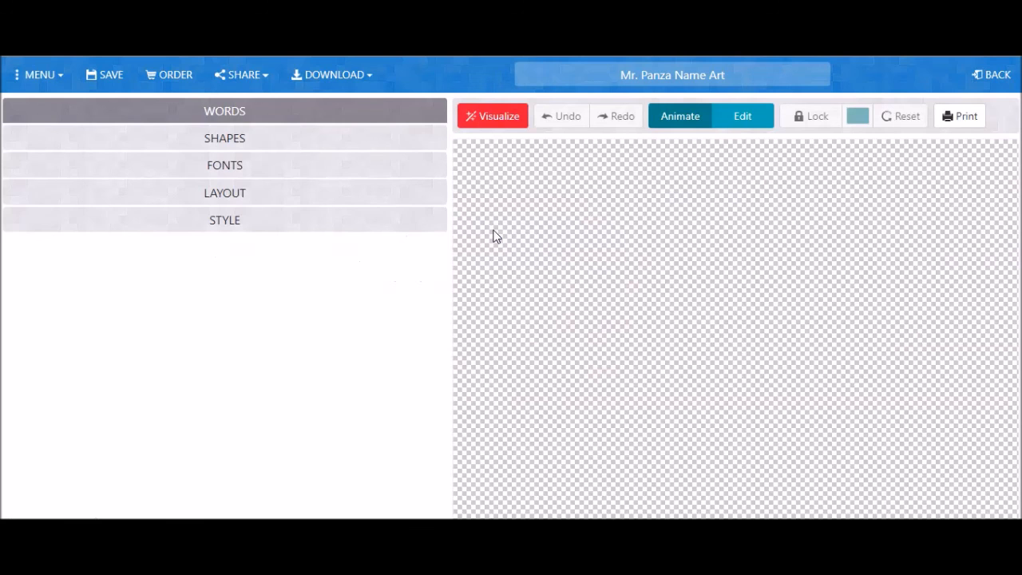